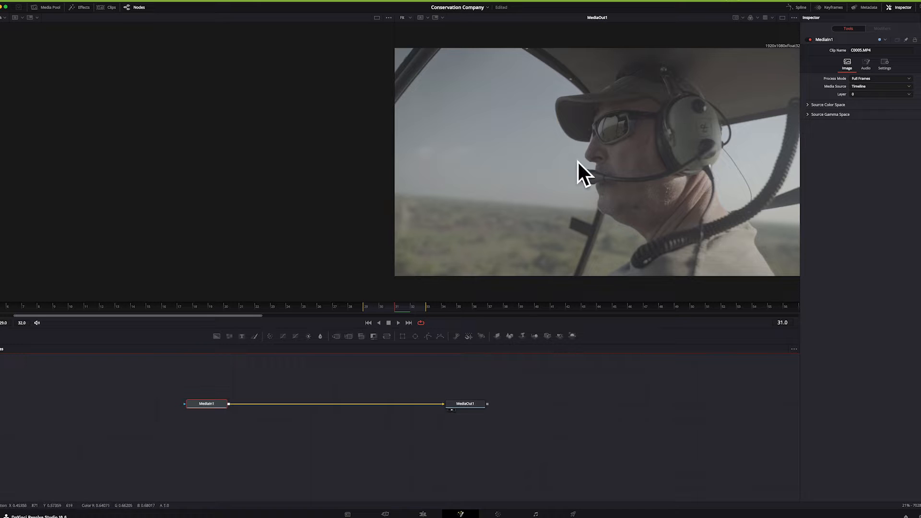
# Display the MediaIn1 clip in the empty viewer beside the MediaOut1 output
pyautogui.click(191, 411)
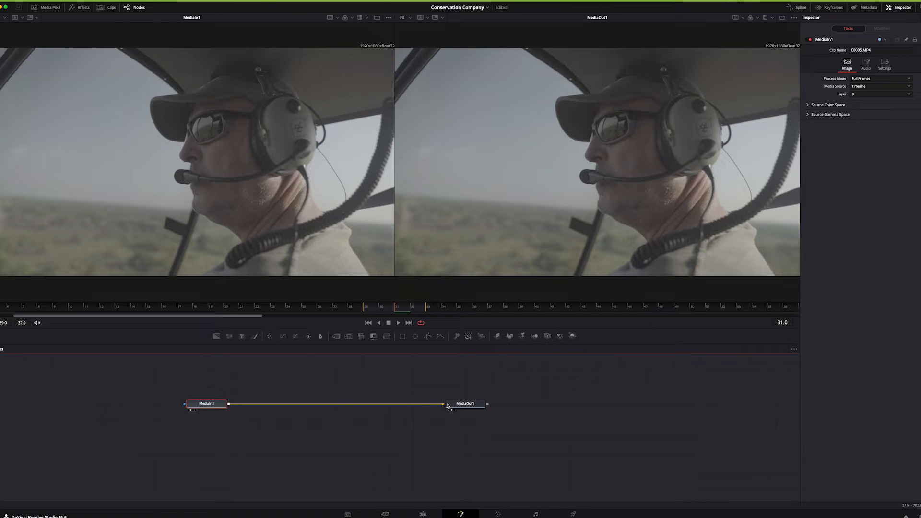
pyautogui.click(404, 310)
pyautogui.moveTo(404, 309); pyautogui.dragTo(398, 310)
# Look into the Media Pool and the Effects library, close both and show the timeline's clip thumbnails
pyautogui.click(46, 9)
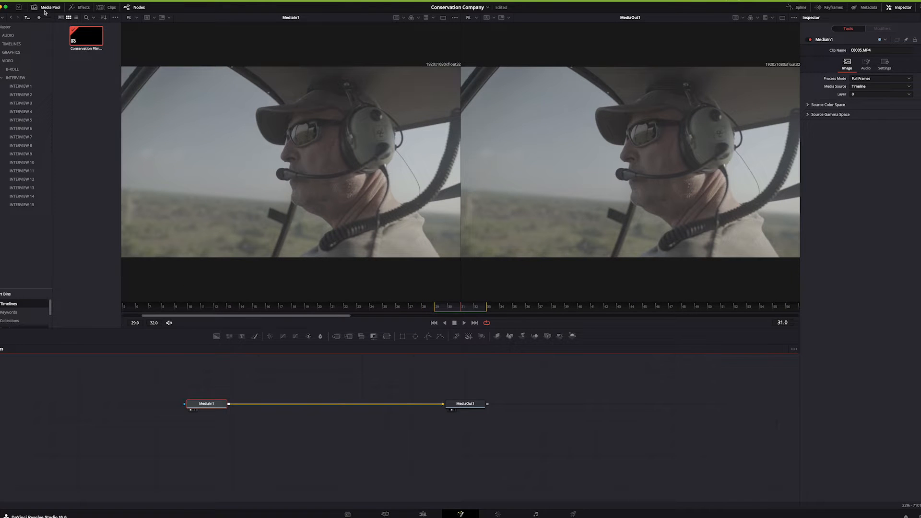
pyautogui.click(45, 12)
pyautogui.click(80, 10)
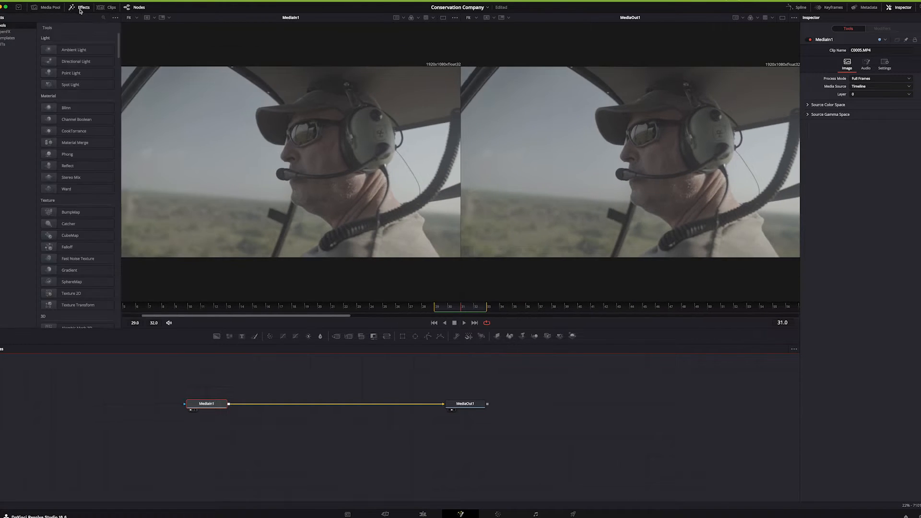
pyautogui.click(88, 10)
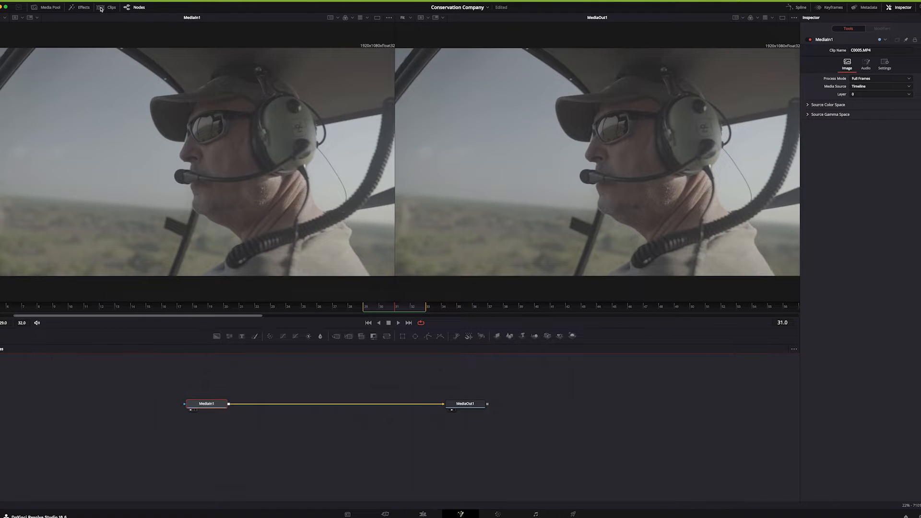
pyautogui.click(101, 9)
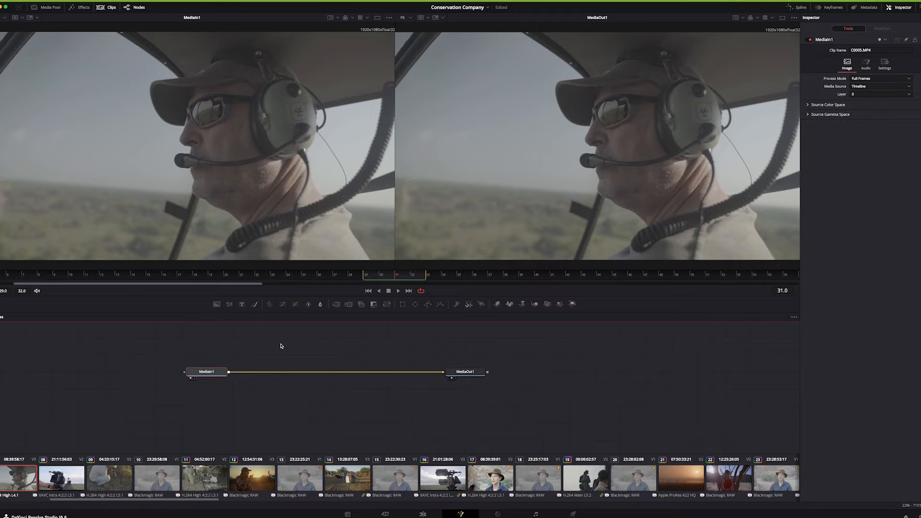
# Search the tool selector for the image plane and add an Image Plane 3D node to the composition
pyautogui.click(307, 348)
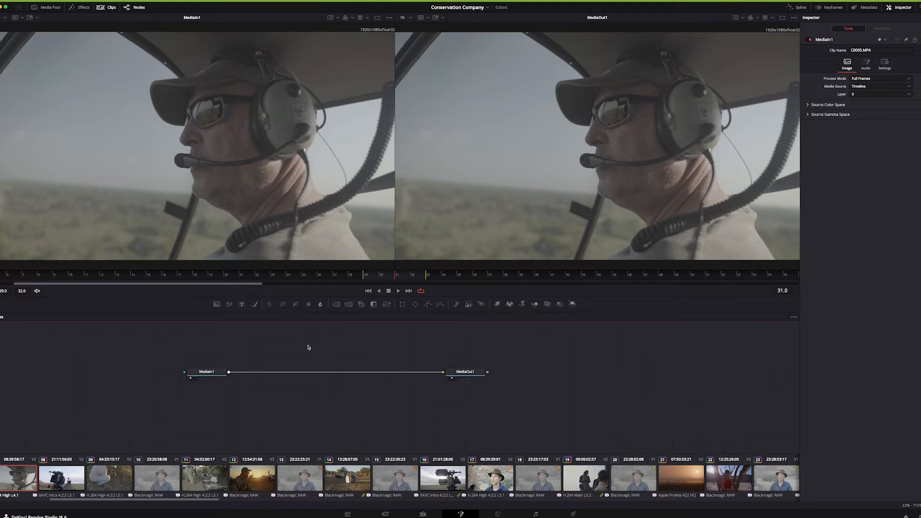
pyautogui.hotkey('shift', 'space')
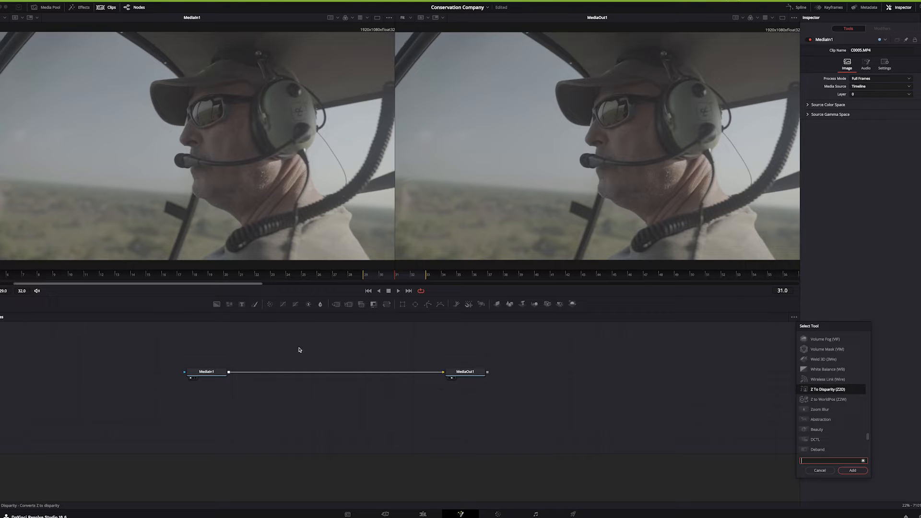
pyautogui.moveTo(828, 326); pyautogui.dragTo(336, 327)
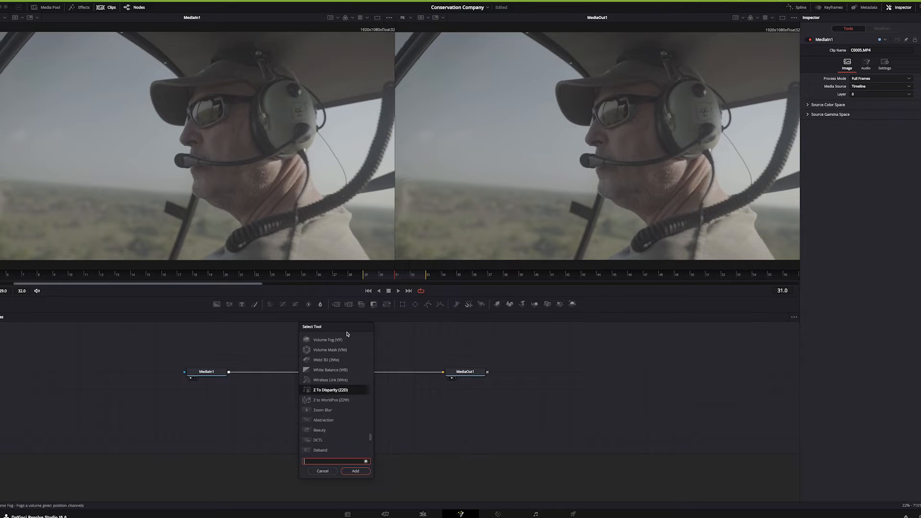
pyautogui.write('image')
pyautogui.press('BackSpace')
pyautogui.press('BackSpace')
pyautogui.press('BackSpace')
pyautogui.press('BackSpace')
pyautogui.press('BackSpace')
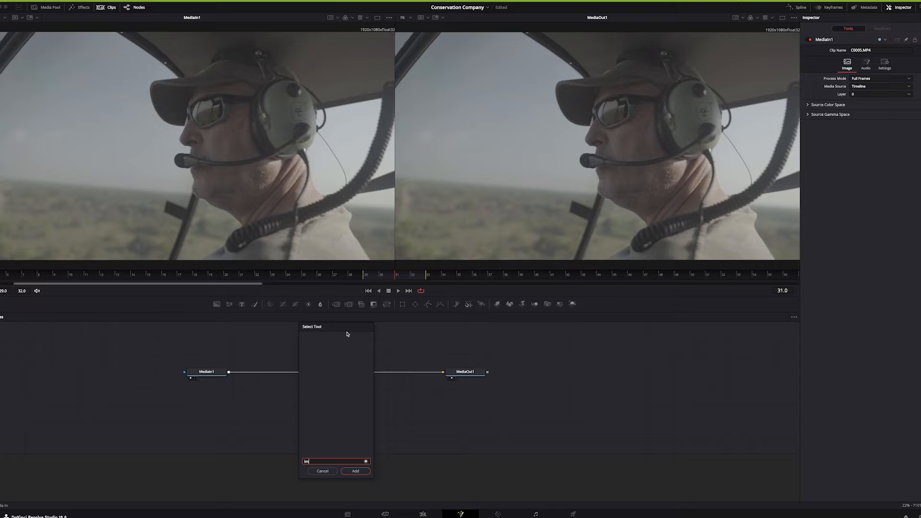
pyautogui.write('3d')
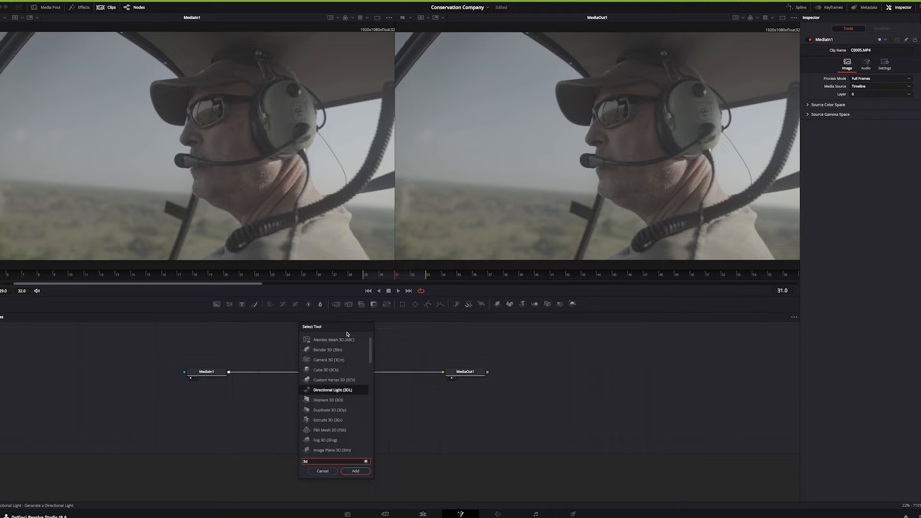
pyautogui.write(' im')
pyautogui.press('super+a')
pyautogui.write('imag')
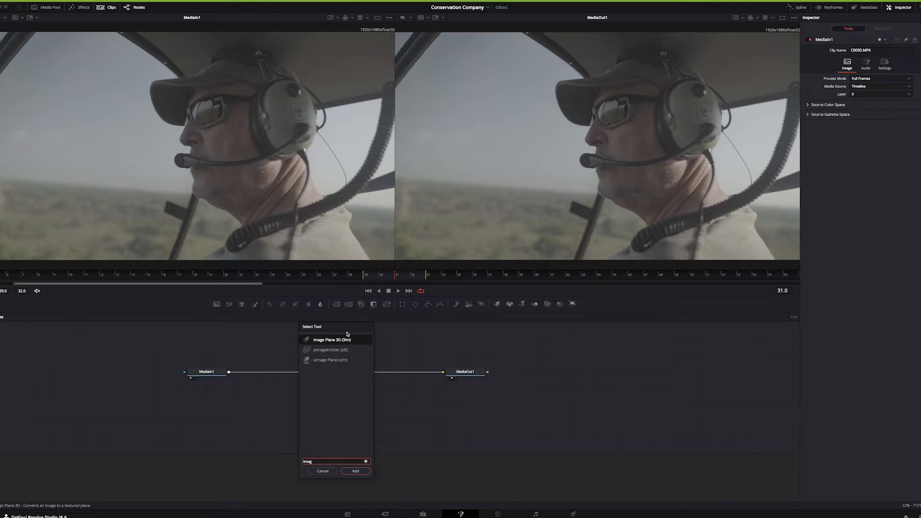
pyautogui.press('Return')
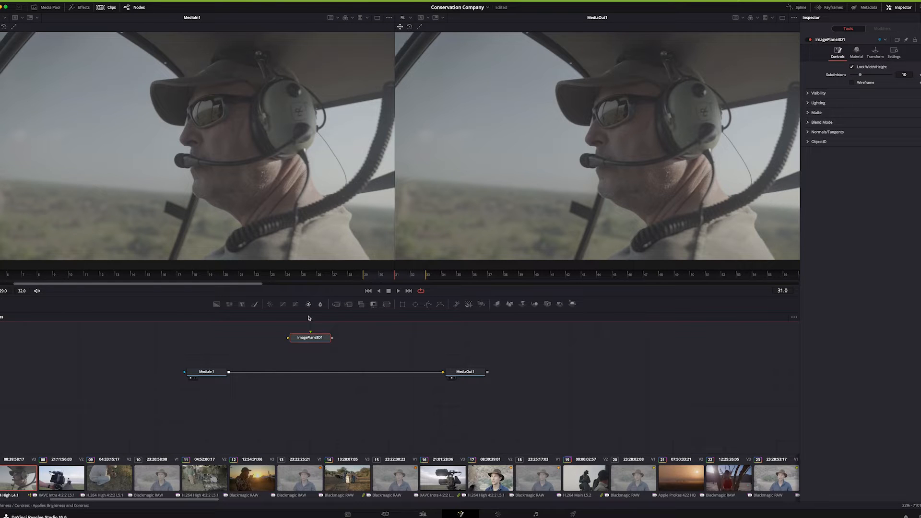
# Connect the MediaIn1 output to the Image Plane 3D node and display that node in the MediaIn1 viewer
pyautogui.moveTo(311, 338); pyautogui.dragTo(289, 341)
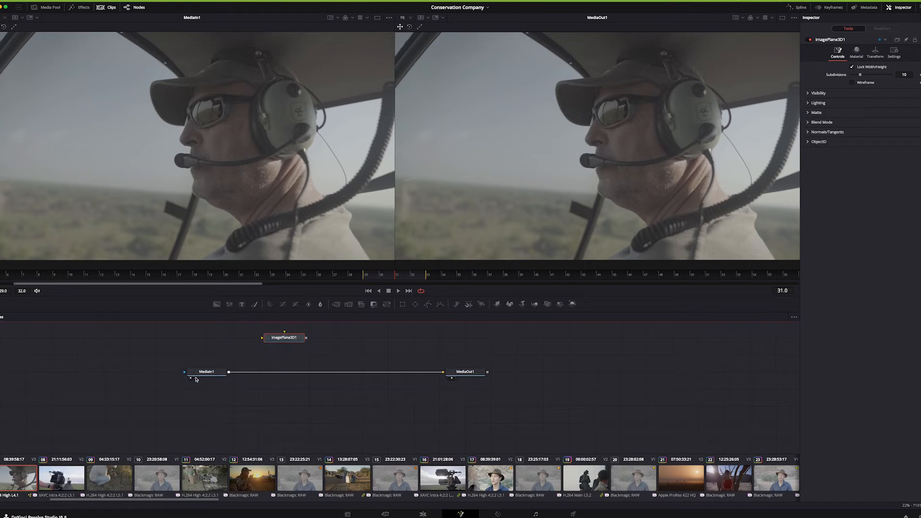
pyautogui.click(211, 372)
pyautogui.moveTo(228, 373); pyautogui.dragTo(291, 340)
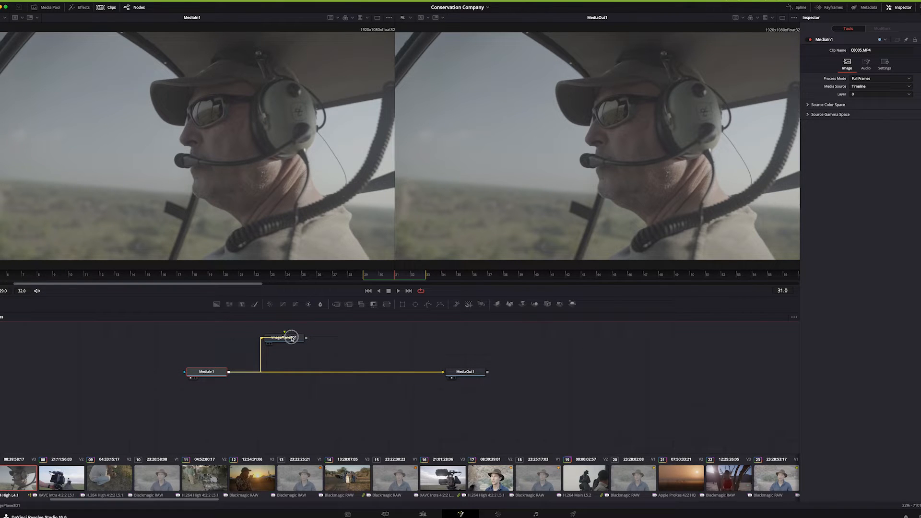
pyautogui.click(297, 343)
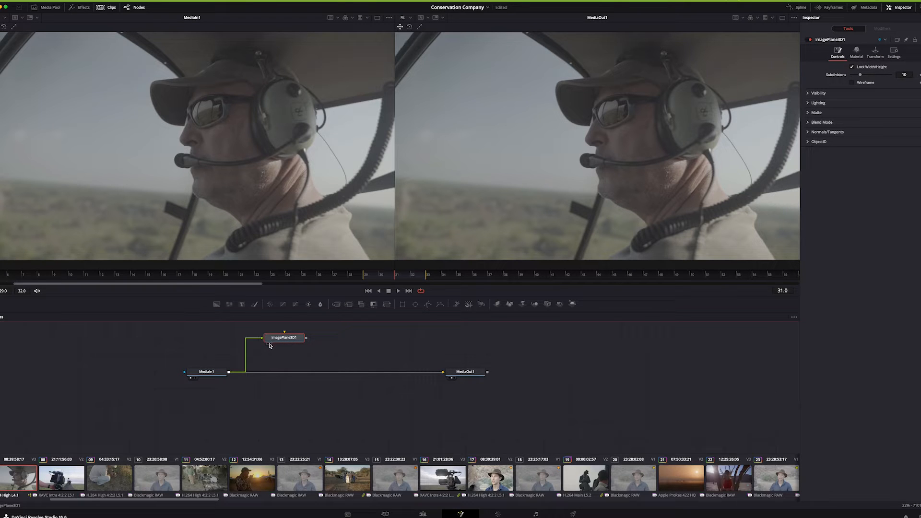
pyautogui.click(269, 346)
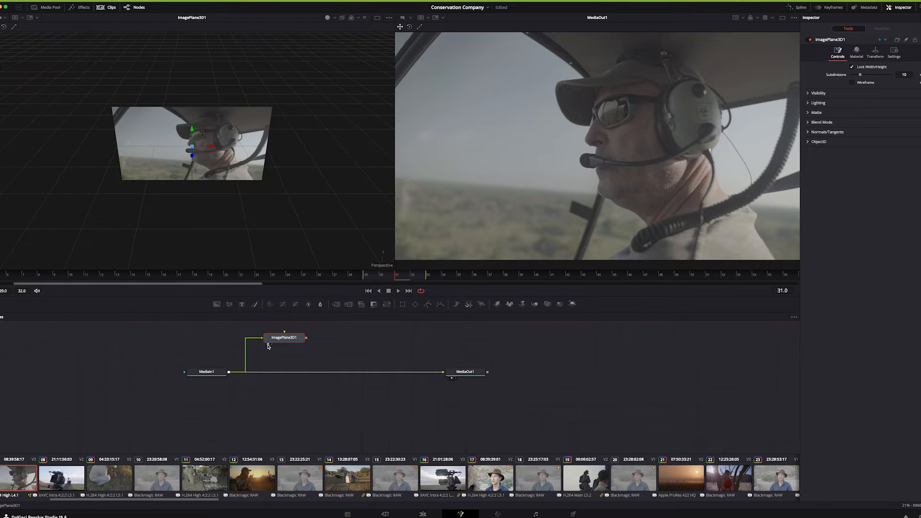
# Inspect the image plane from several angles in the 3D perspective view and shift its node slightly towards MediaOut1
pyautogui.moveTo(303, 178)
pyautogui.mouseDown()
pyautogui.moveTo(261, 193)
pyautogui.moveTo(261, 132)
pyautogui.moveTo(296, 168)
pyautogui.mouseUp()
pyautogui.rightClick(298, 169)
pyautogui.click(322, 116)
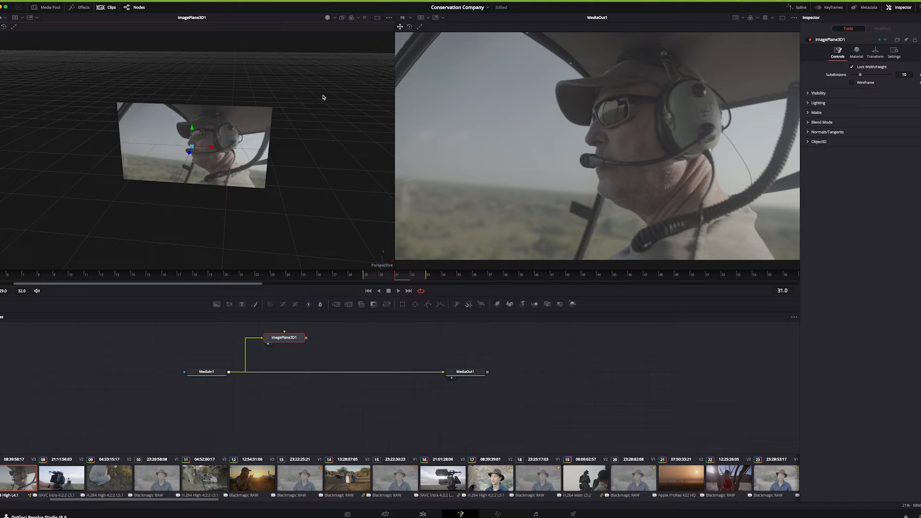
pyautogui.moveTo(322, 97)
pyautogui.mouseDown()
pyautogui.moveTo(282, 128)
pyautogui.moveTo(378, 58)
pyautogui.moveTo(301, 105)
pyautogui.moveTo(311, 96)
pyautogui.moveTo(309, 104)
pyautogui.mouseUp()
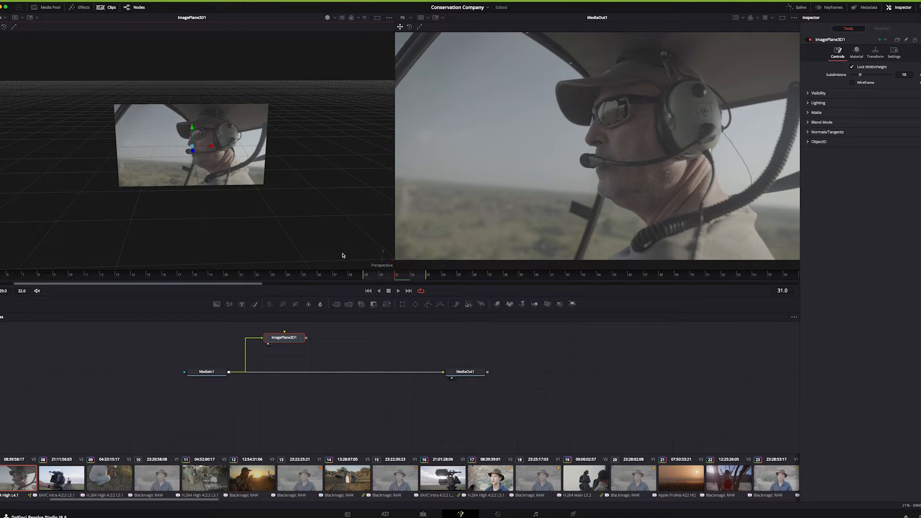
pyautogui.moveTo(318, 146); pyautogui.dragTo(293, 152)
pyautogui.rightClick(293, 152)
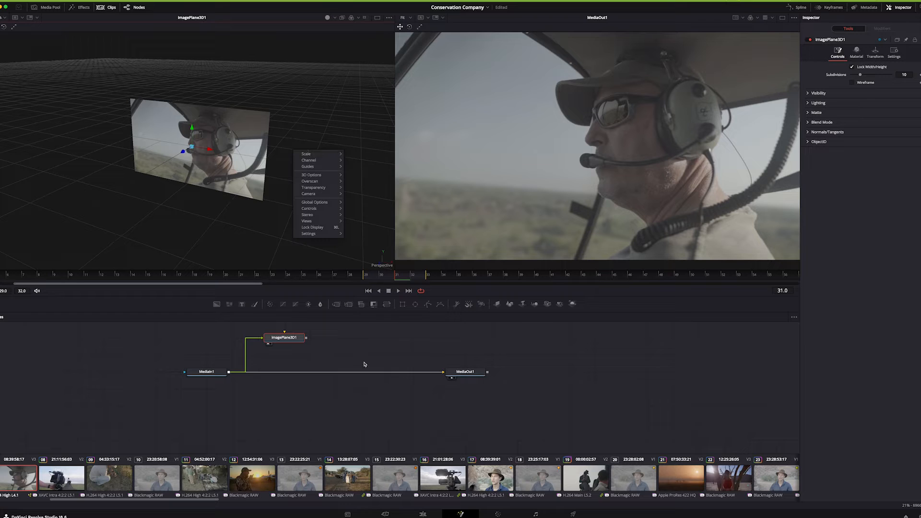
pyautogui.click(269, 343)
pyautogui.moveTo(286, 338); pyautogui.dragTo(313, 337)
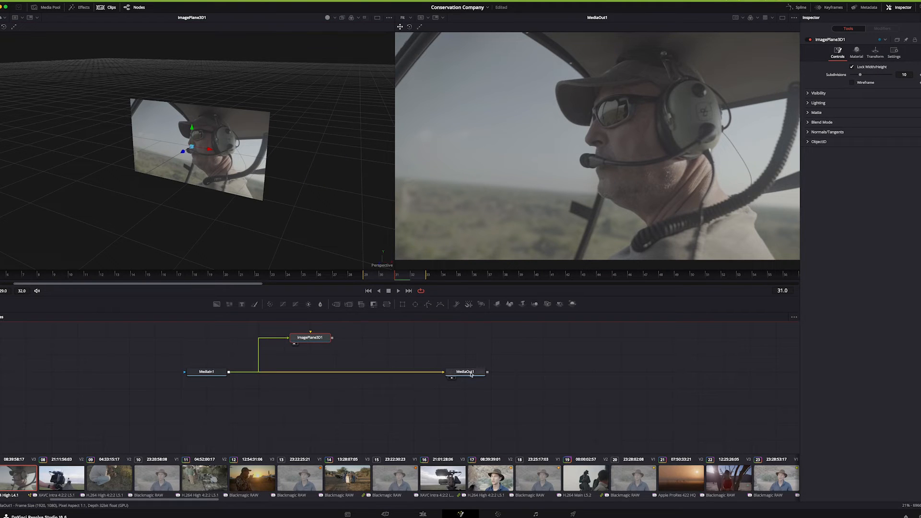
# Move the playhead on the Edit page to 01:00:14:08 and return to the clip's Fusion composition
pyautogui.click(422, 514)
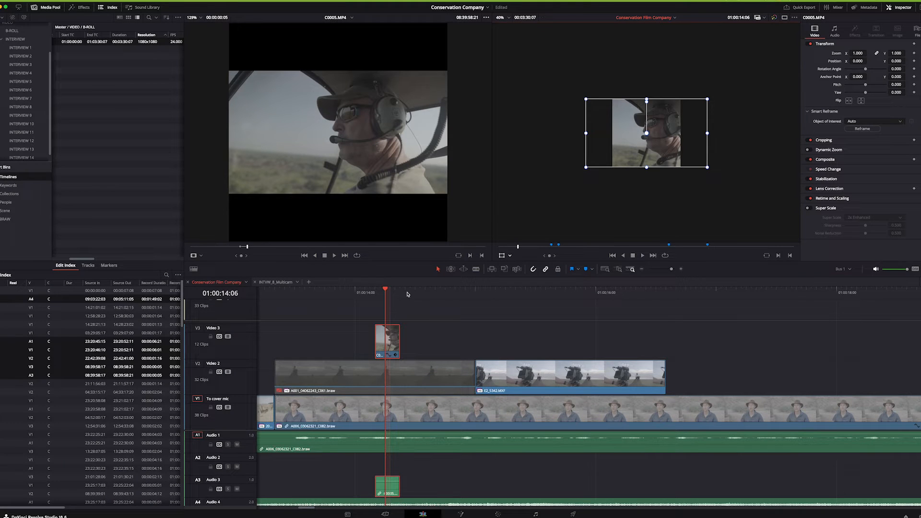
pyautogui.moveTo(375, 290); pyautogui.dragTo(391, 291)
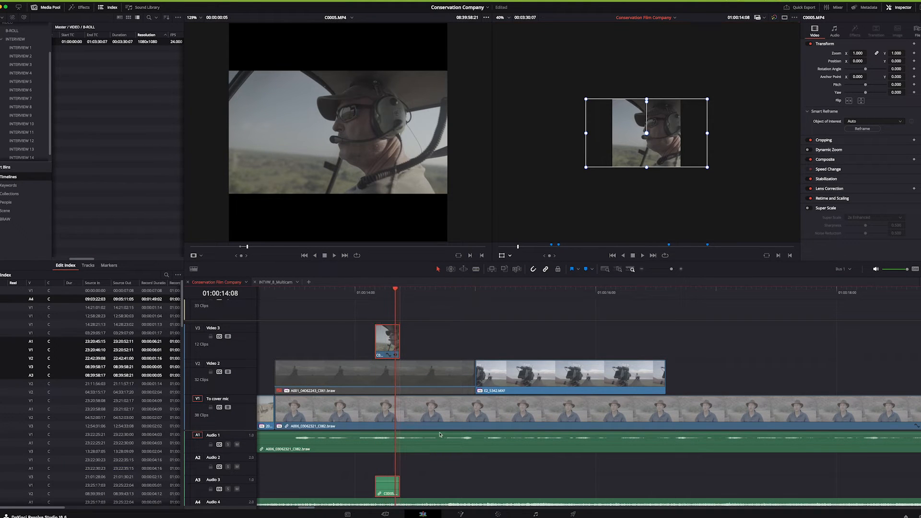
pyautogui.click(461, 514)
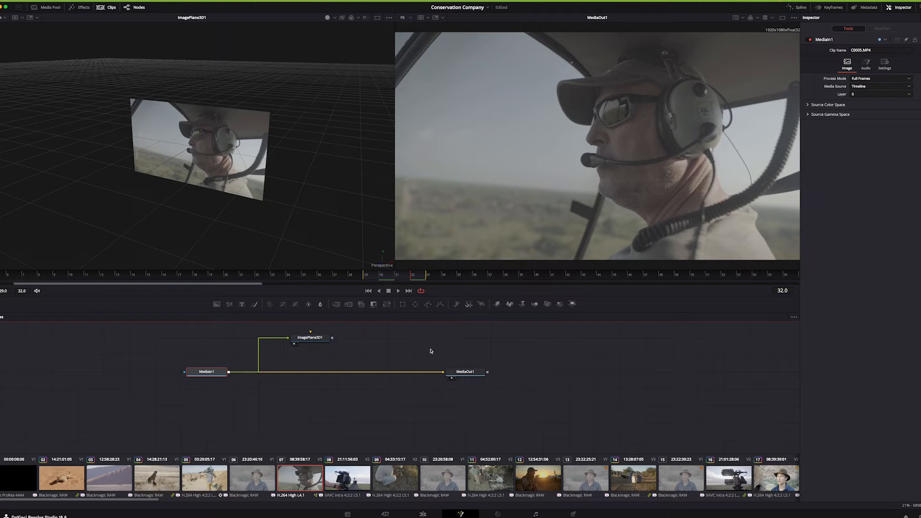
# Move the Image Plane 3D node higher above the connection between MediaIn1 and MediaOut1
pyautogui.moveTo(417, 343); pyautogui.dragTo(457, 376)
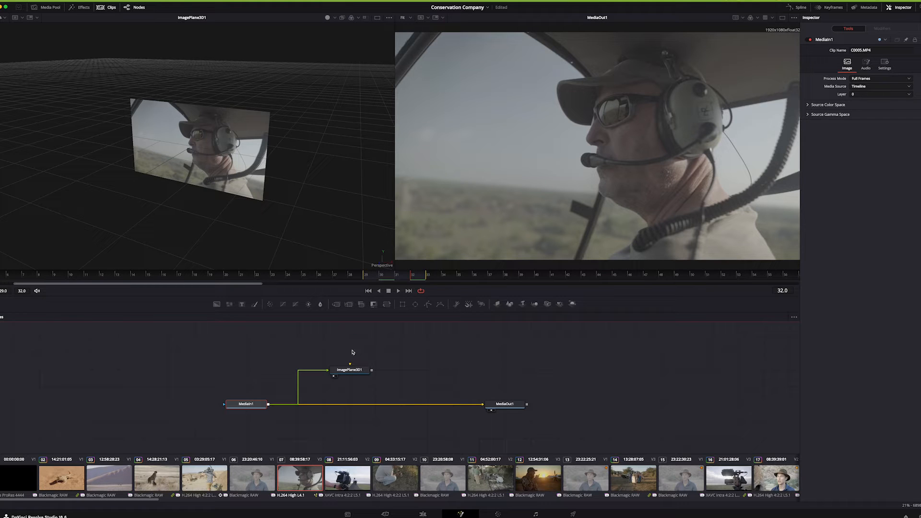
pyautogui.moveTo(361, 375); pyautogui.dragTo(338, 356)
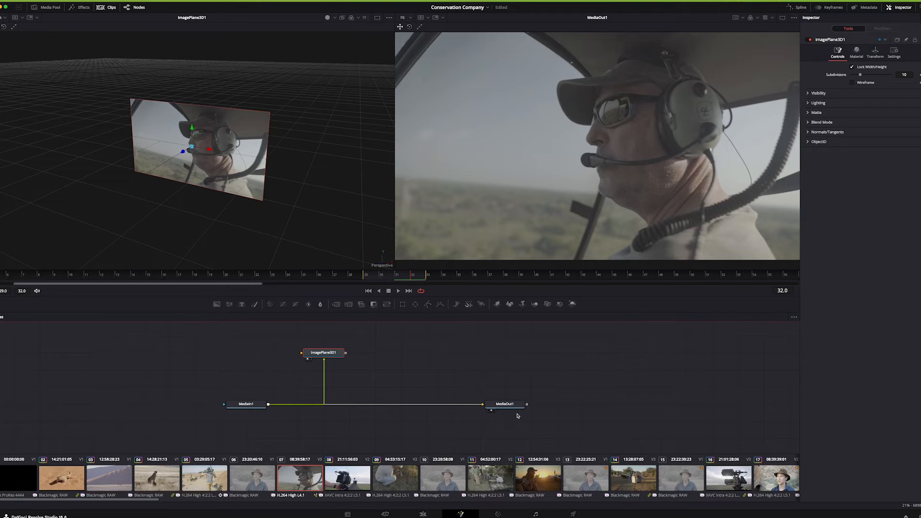
# Set the timeline resolution to Full HD 1920 x 1080 on the Cut page and return to the Fusion composition
pyautogui.click(423, 514)
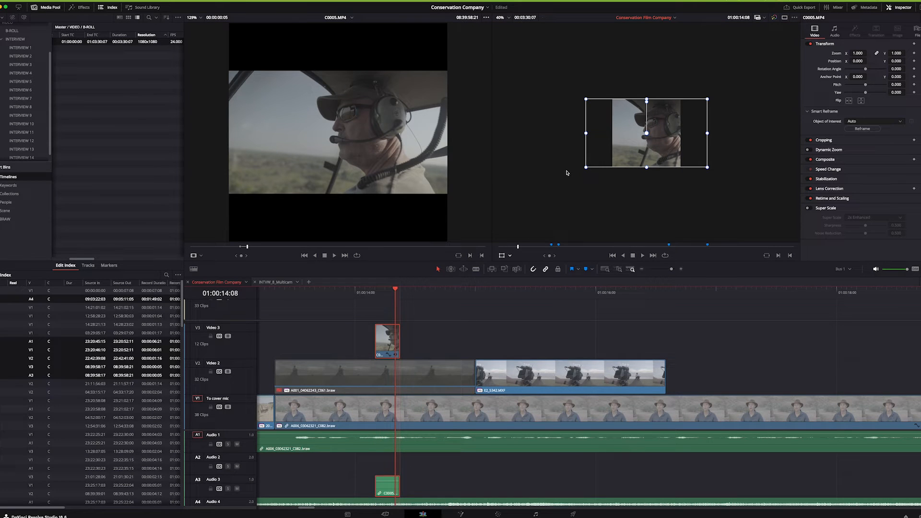
pyautogui.hotkey('shift', 'z')
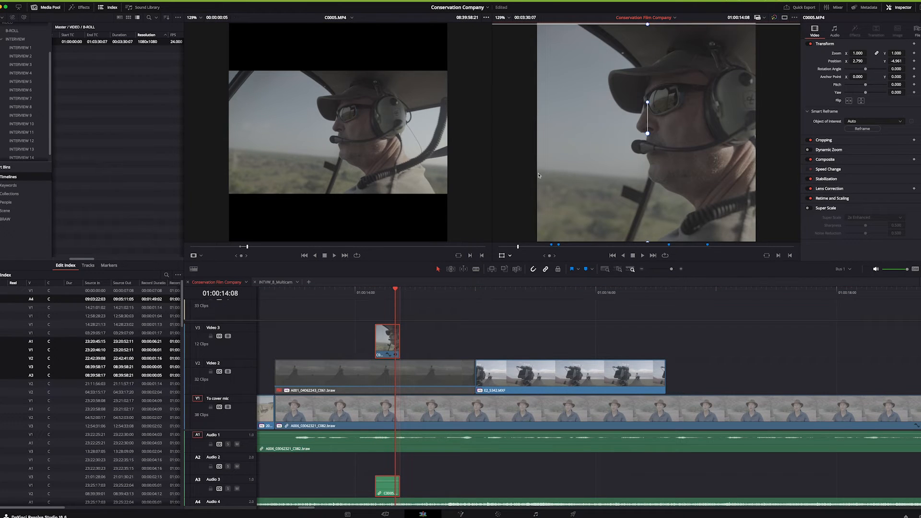
pyautogui.hotkey('shift', '3')
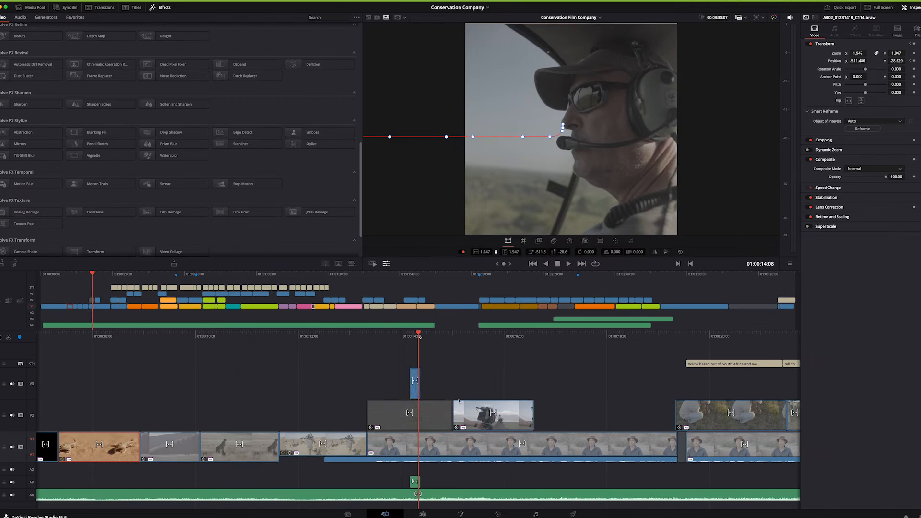
pyautogui.click(763, 18)
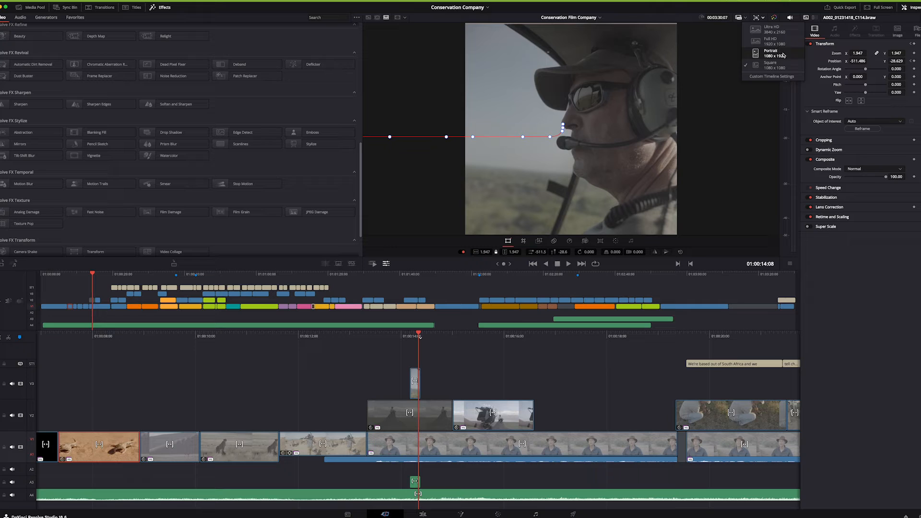
pyautogui.click(771, 41)
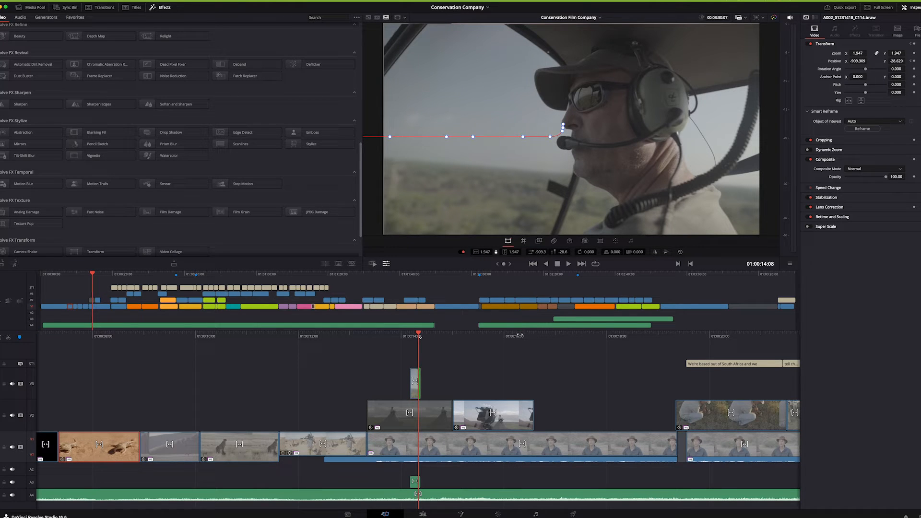
pyautogui.click(462, 514)
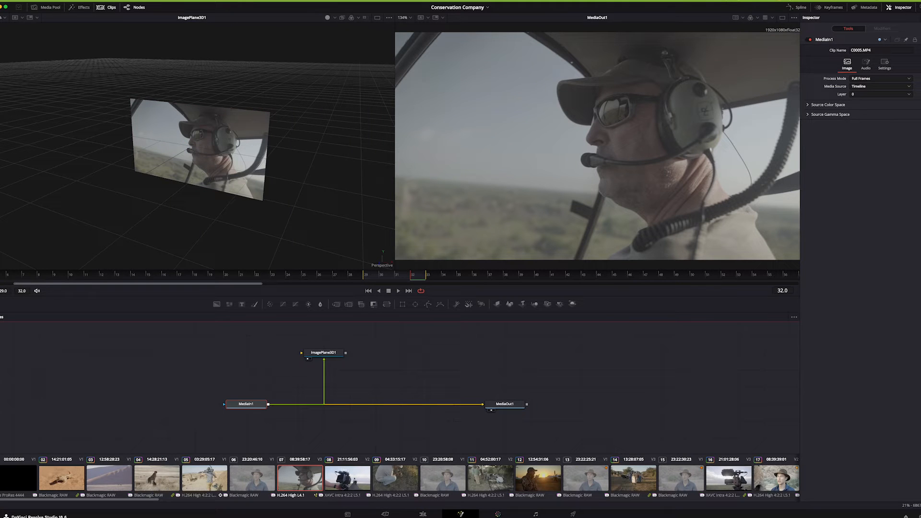
# Reposition corrector node 01 in the Color page's node graph and display the video scopes
pyautogui.click(499, 515)
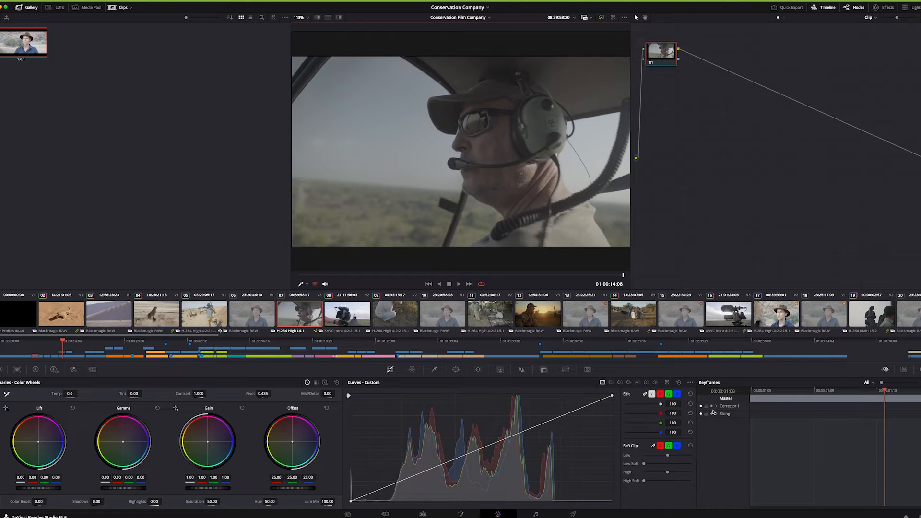
pyautogui.moveTo(664, 62); pyautogui.dragTo(695, 56)
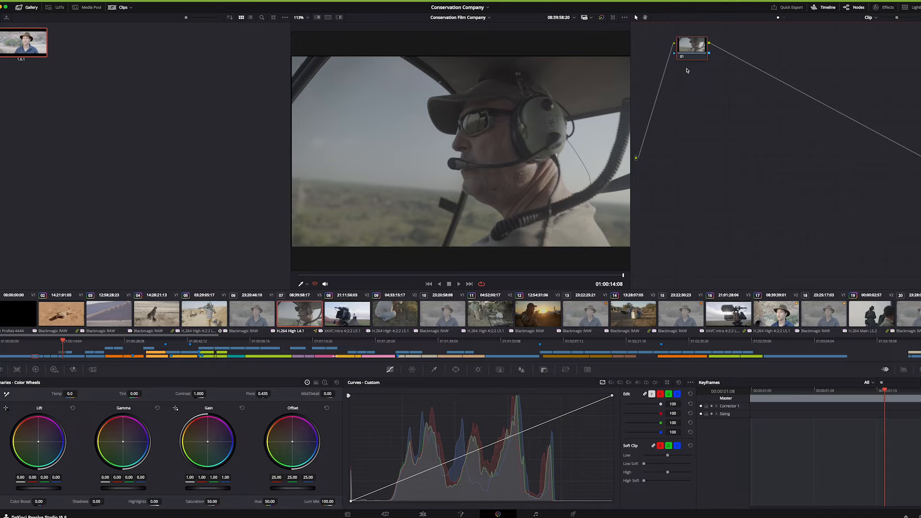
pyautogui.moveTo(636, 158); pyautogui.dragTo(676, 42)
pyautogui.moveTo(691, 49); pyautogui.dragTo(675, 49)
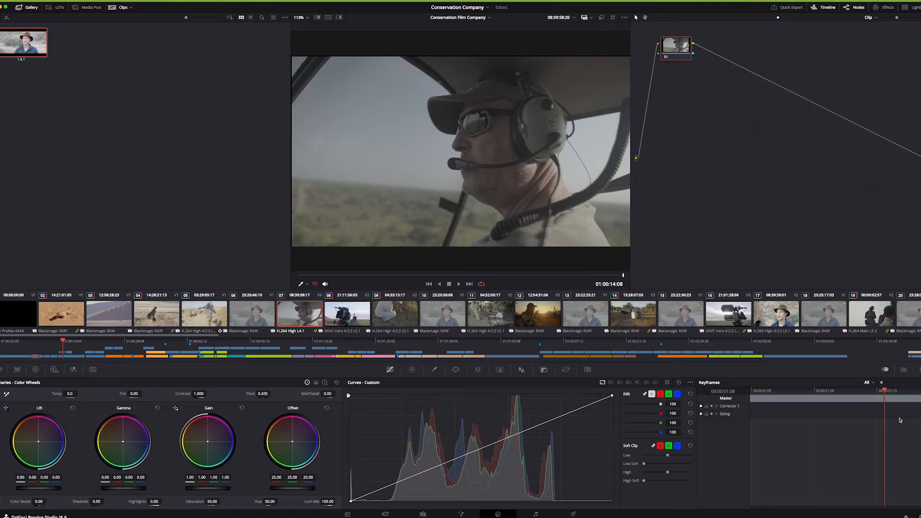
pyautogui.click(904, 370)
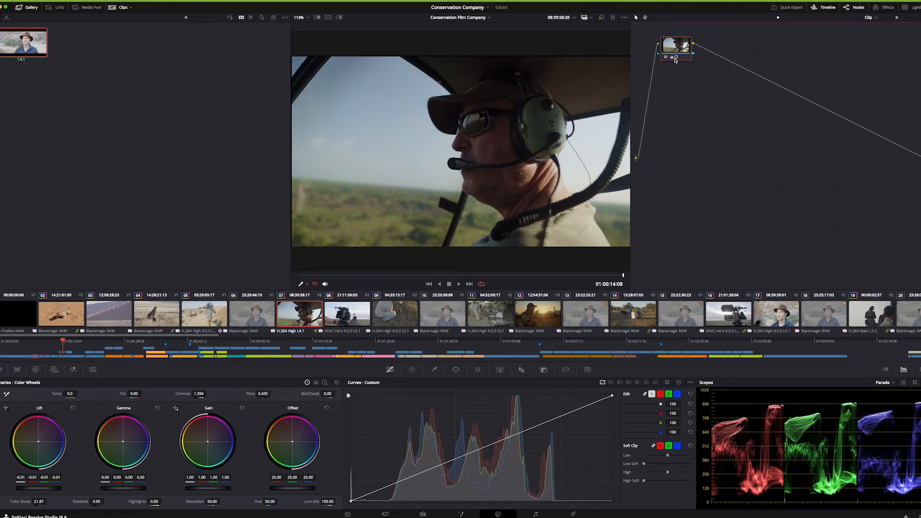
# Open the effects library, browse the Resolve FX categories and select Face Refinement in the Resolve FX Refine group
pyautogui.moveTo(675, 60)
pyautogui.click(315, 284)
pyautogui.click(882, 7)
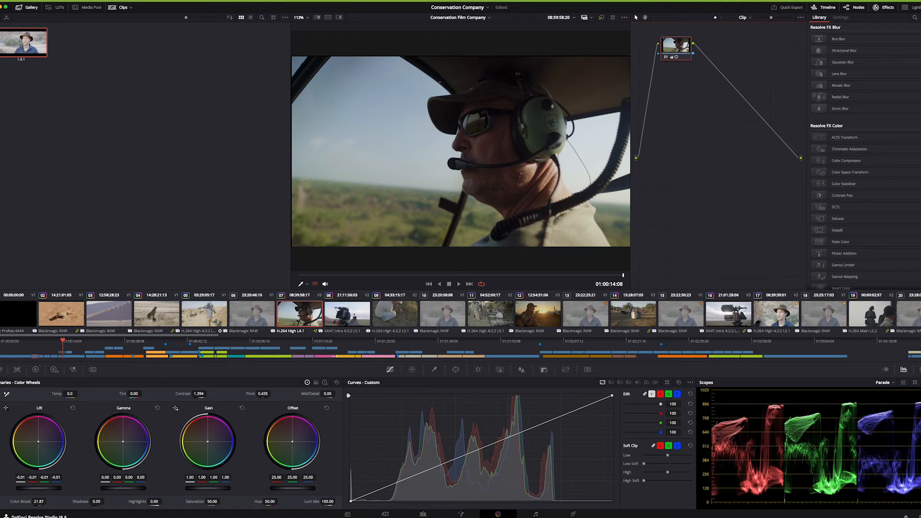
pyautogui.scroll(-1, 864, 156)
pyautogui.scroll(1, 864, 156)
pyautogui.scroll(-5, 877, 120)
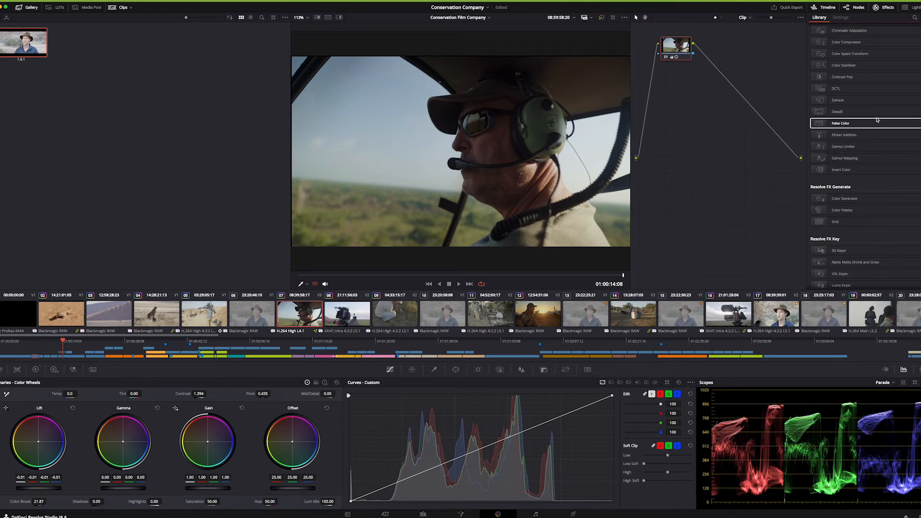
pyautogui.scroll(-10, 877, 119)
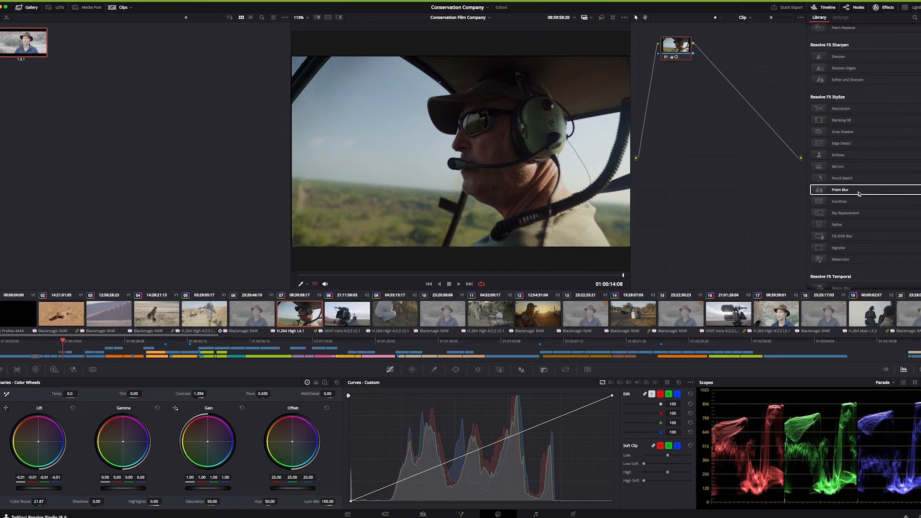
pyautogui.scroll(-6, 876, 193)
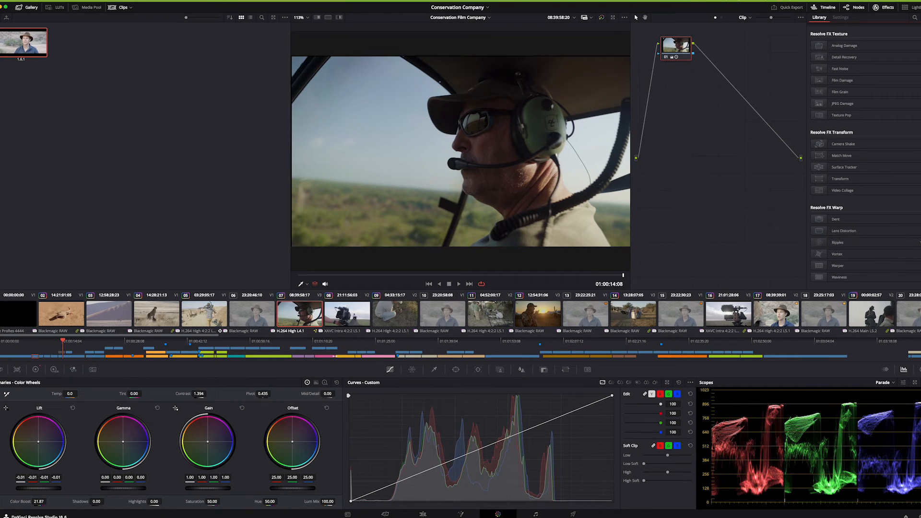
pyautogui.scroll(15, 919, 91)
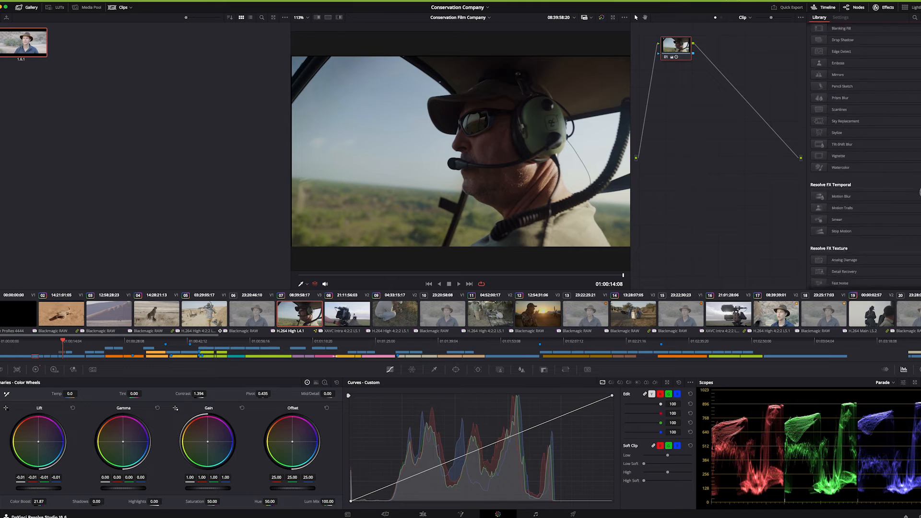
pyautogui.scroll(-6, 919, 91)
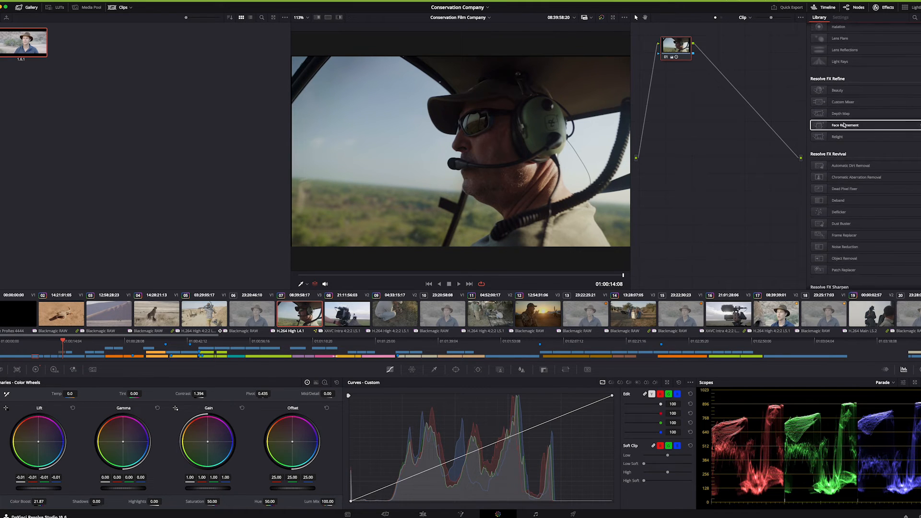
pyautogui.click(819, 127)
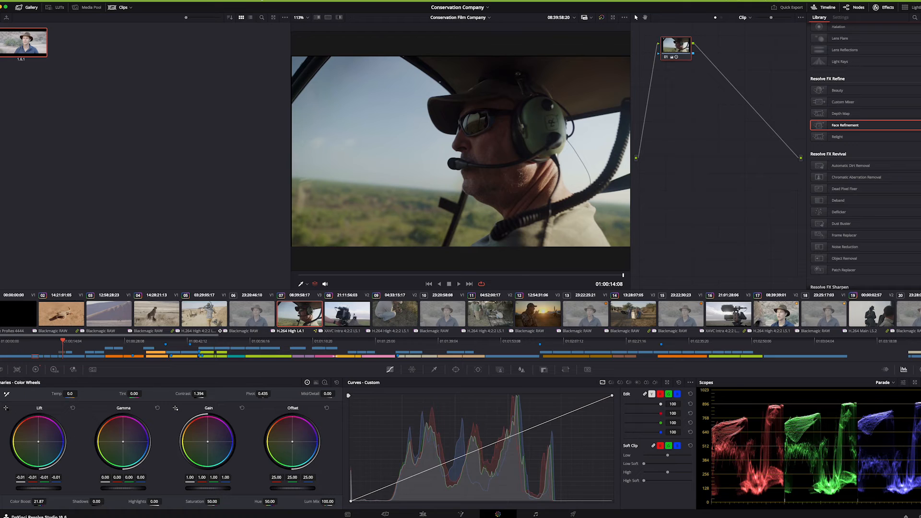
pyautogui.click(261, 0)
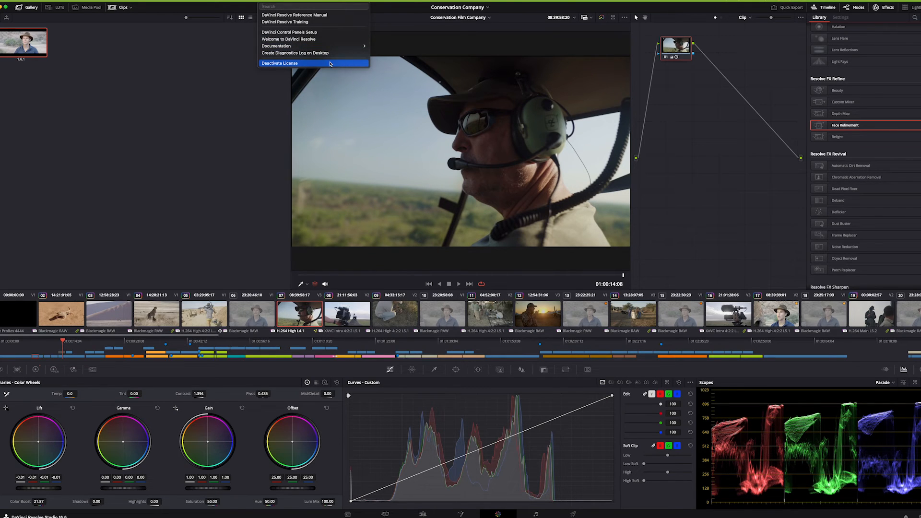
pyautogui.click(184, 130)
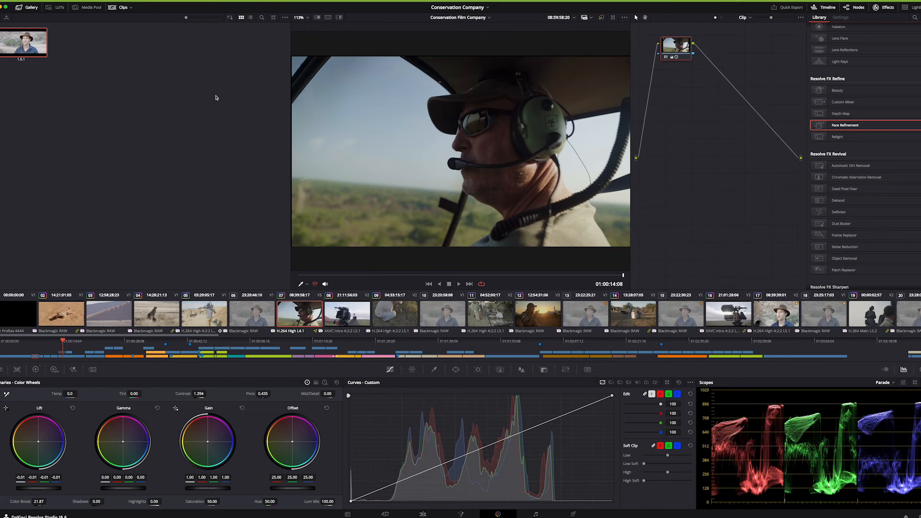
pyautogui.click(265, 1)
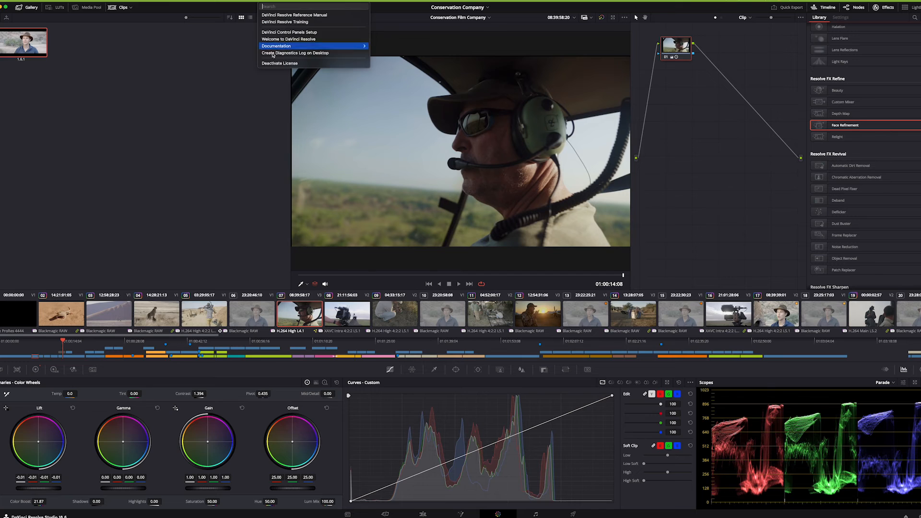
pyautogui.click(148, 123)
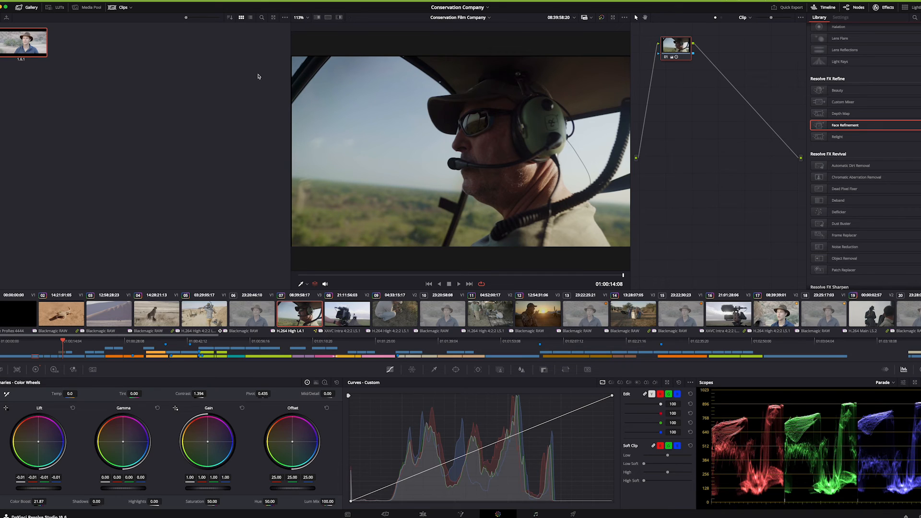
# Open the LUT library and display the HDR Hybrid Log-Gamma folder
pyautogui.click(56, 7)
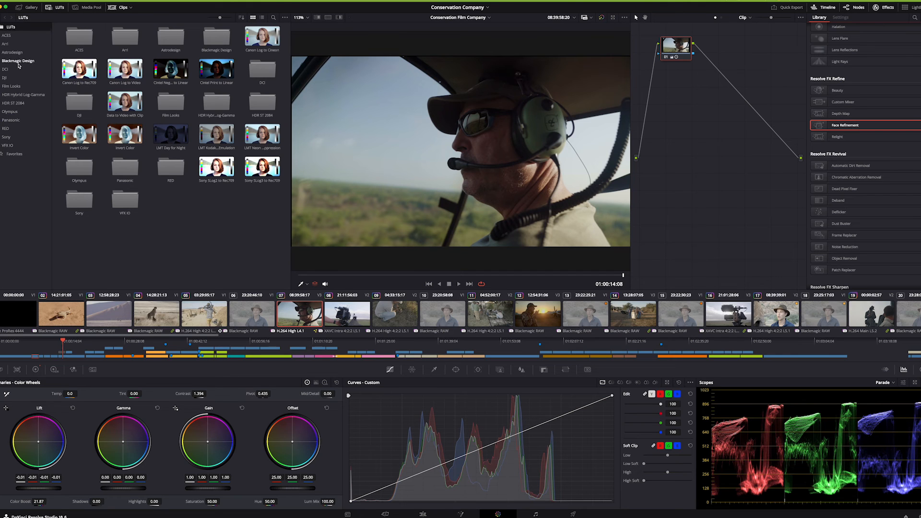
pyautogui.click(17, 102)
pyautogui.click(19, 96)
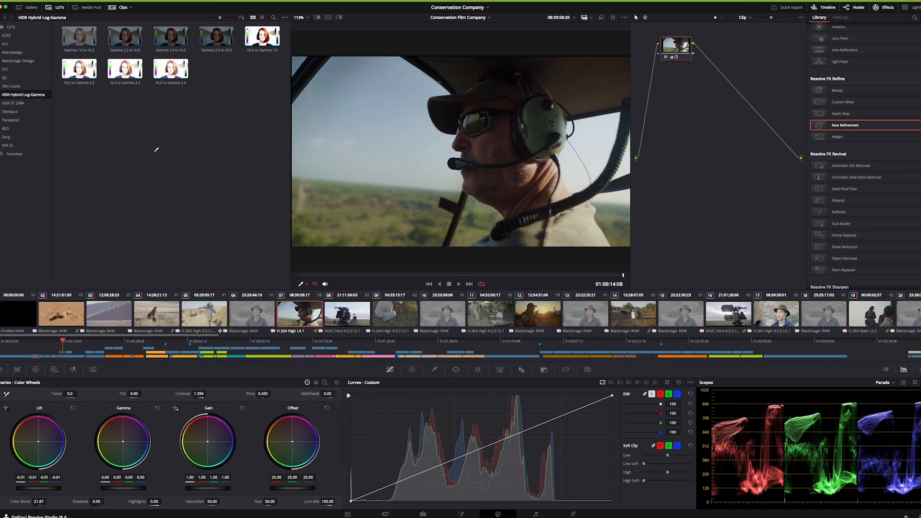
# Examine the LUT choices offered for clip 07 among the timeline thumbnails, without applying one
pyautogui.rightClick(303, 330)
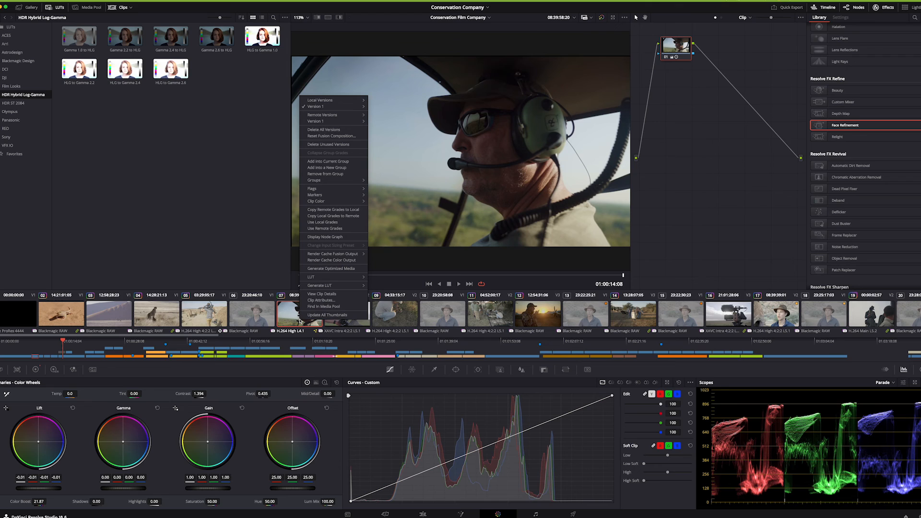
pyautogui.moveTo(360, 280)
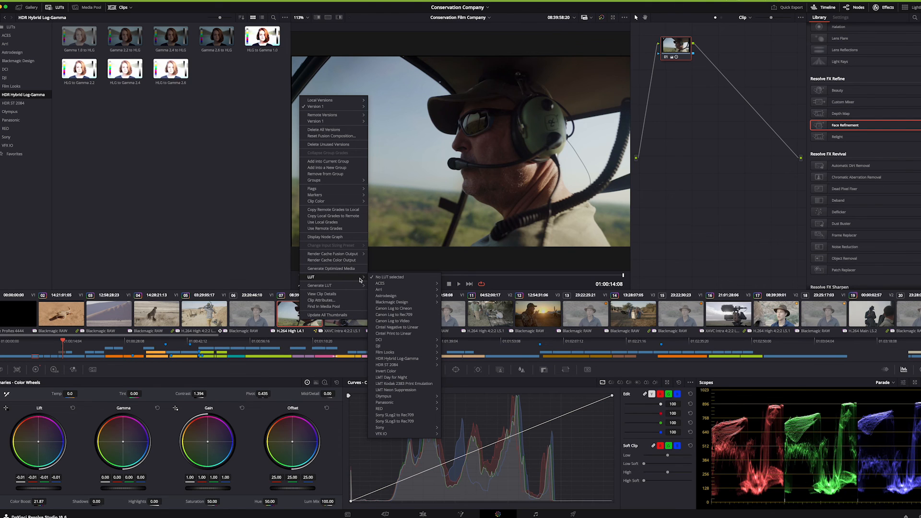
pyautogui.click(167, 148)
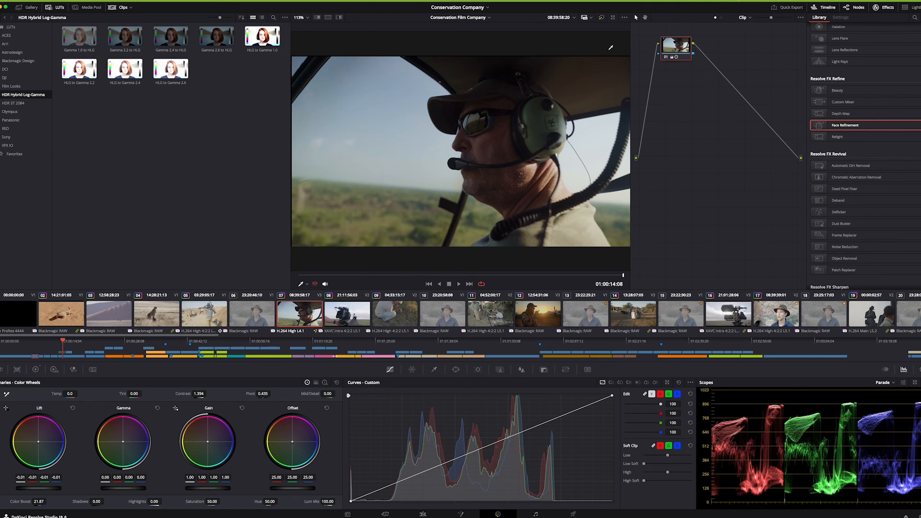
# Check the LUT choices for corrector node 01 and shift the node slightly to the right in the node graph
pyautogui.rightClick(677, 44)
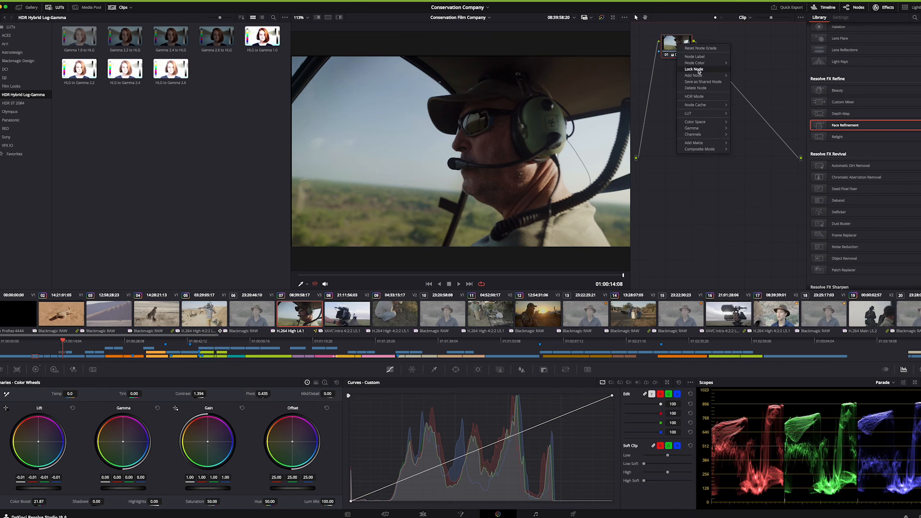
pyautogui.moveTo(703, 114)
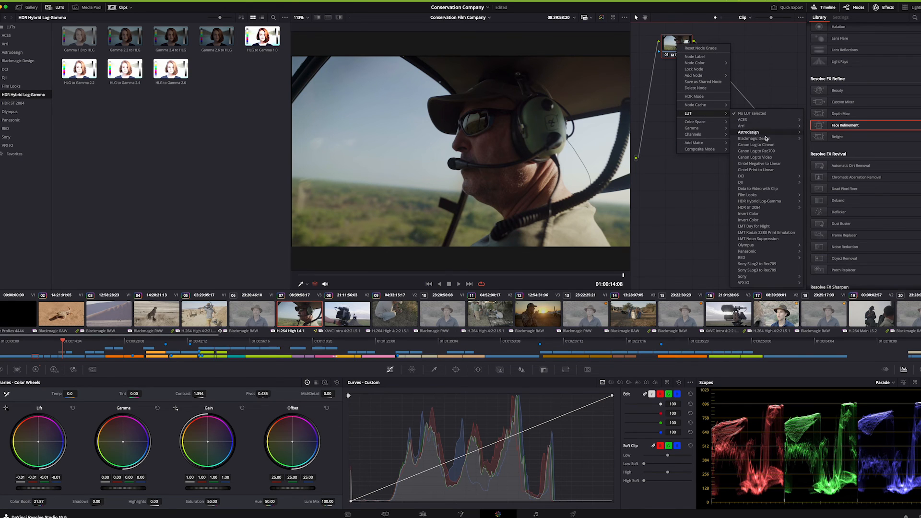
pyautogui.click(693, 78)
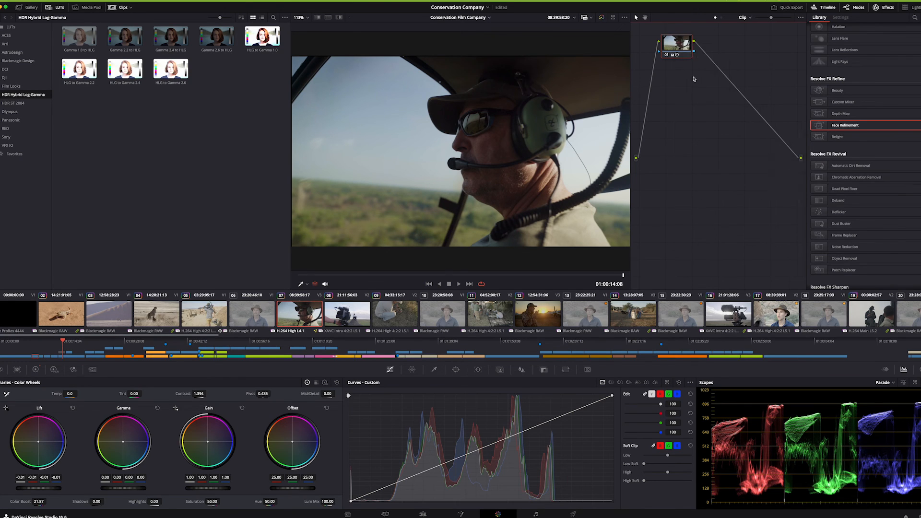
pyautogui.moveTo(693, 45); pyautogui.dragTo(709, 48)
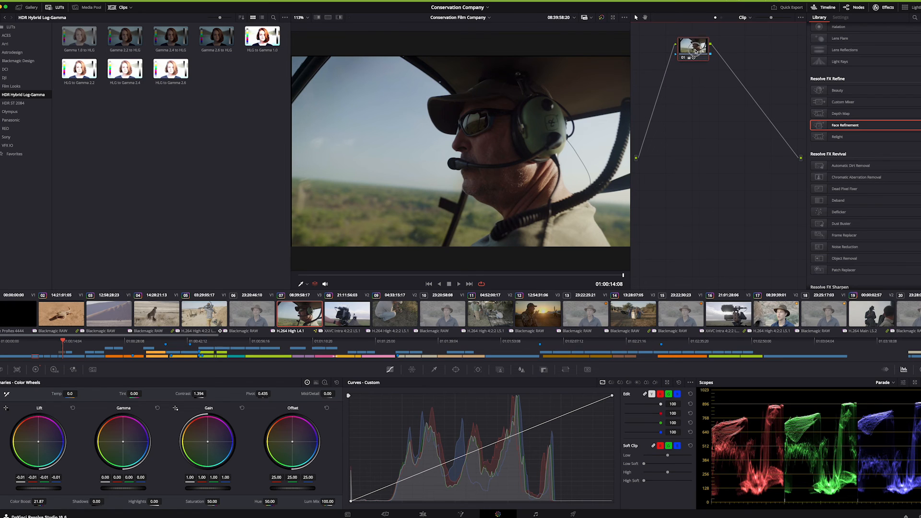